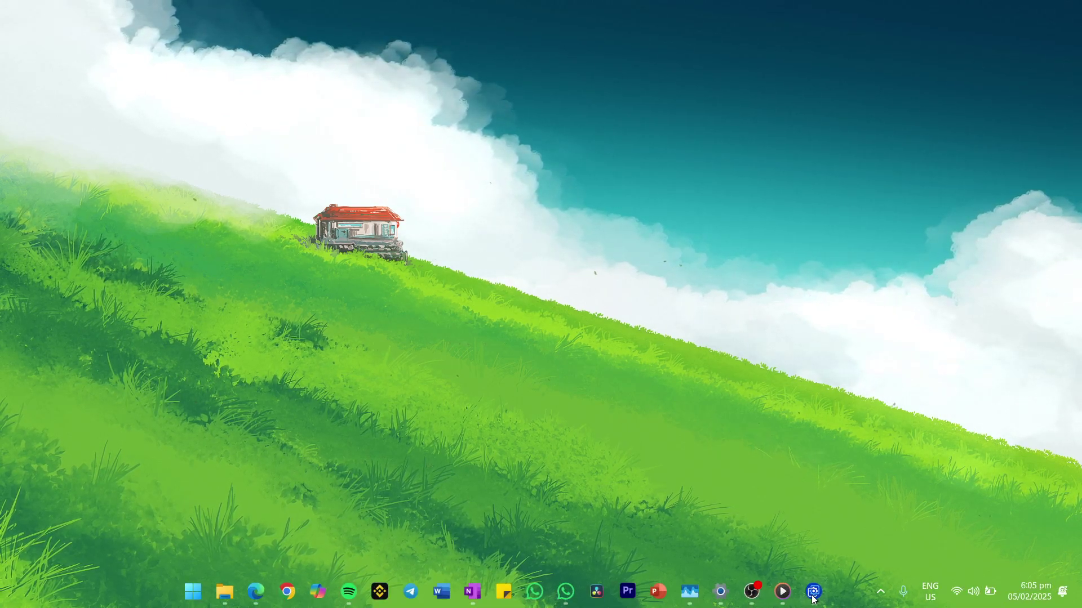
# Bring up Wallpaper Engine and scroll its top-rated Workshop grid to the bottom and back
pyautogui.click(813, 591)
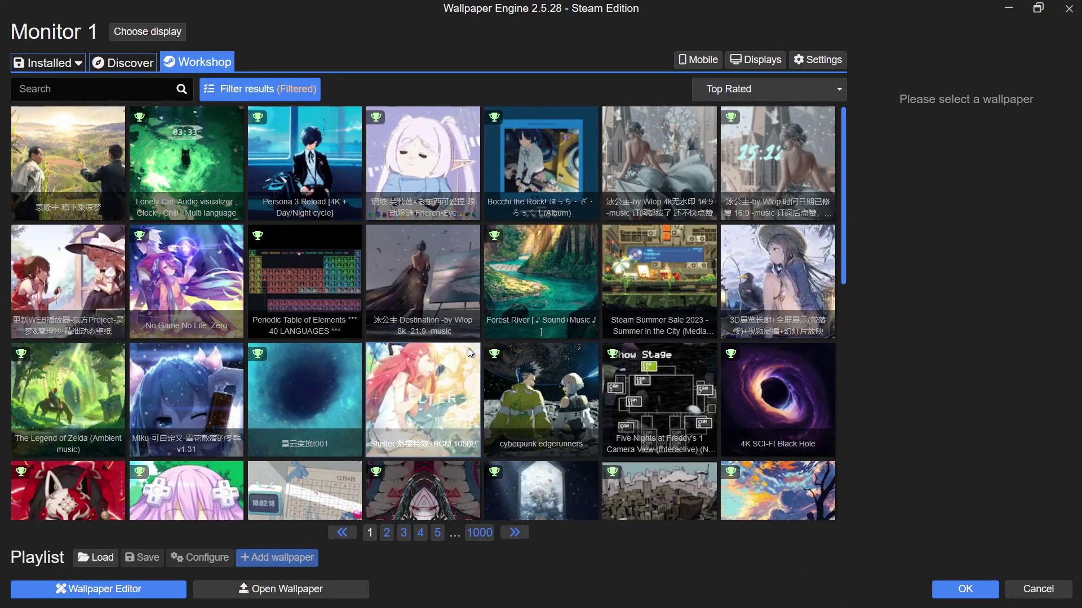
pyautogui.scroll(-2, 467, 347)
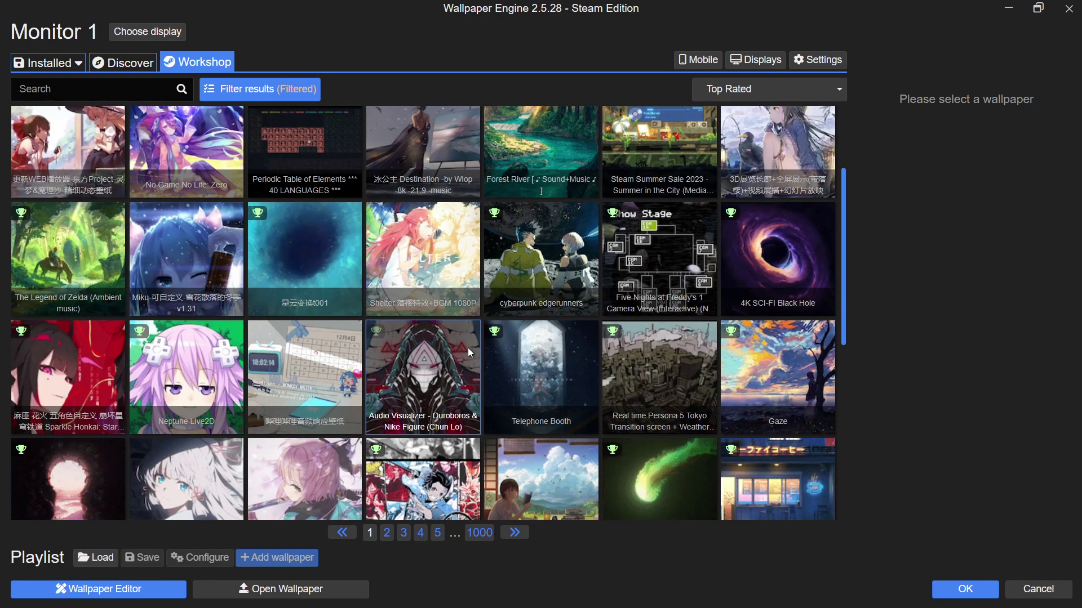
pyautogui.scroll(-2, 468, 347)
pyautogui.scroll(-2, 468, 347)
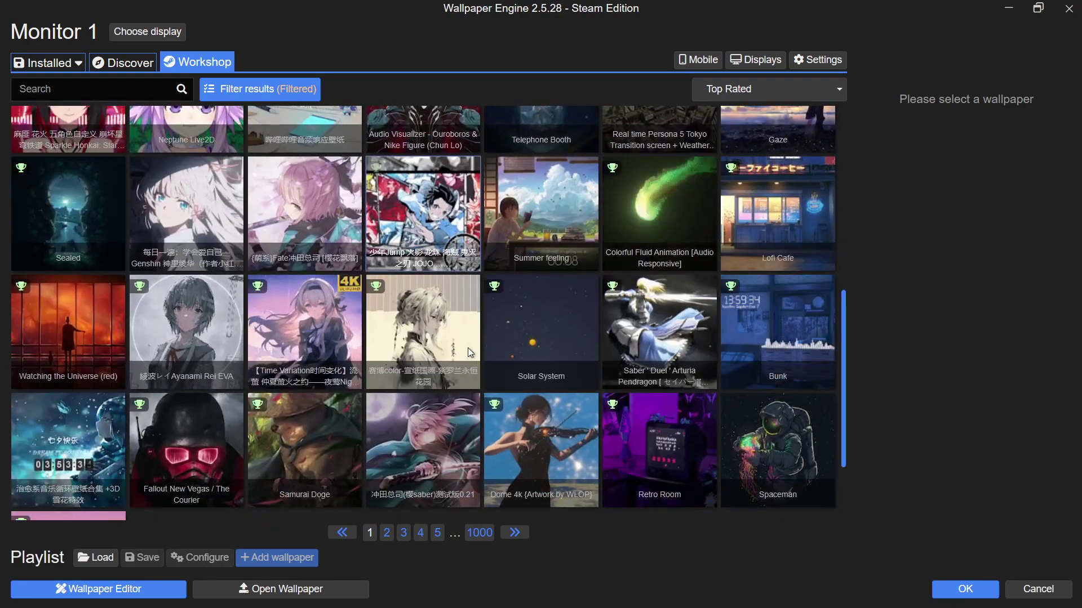
pyautogui.scroll(-2, 468, 348)
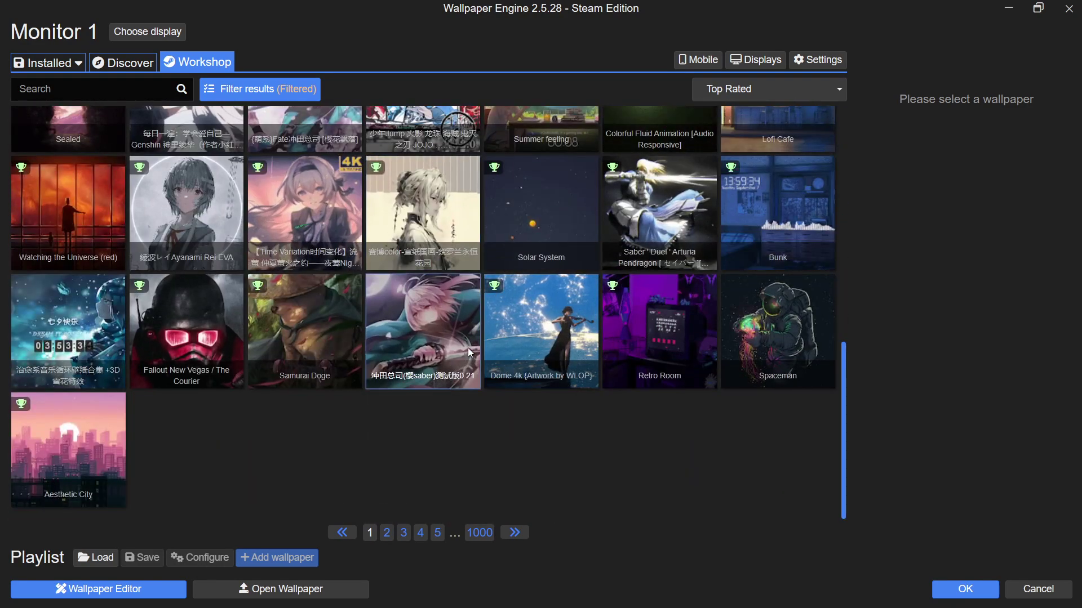
pyautogui.scroll(1, 467, 347)
pyautogui.scroll(5, 467, 347)
pyautogui.scroll(2, 758, 151)
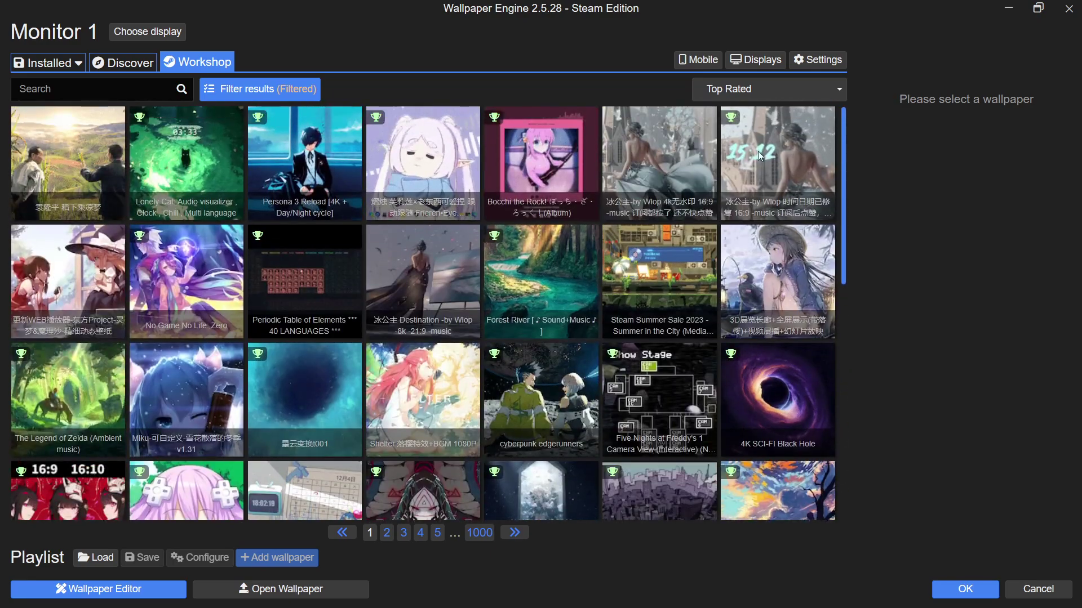
# Minimize Wallpaper Engine and scroll wallpaperengine.space's collections down to Best Spider-Man Wallpapers
pyautogui.click(1003, 8)
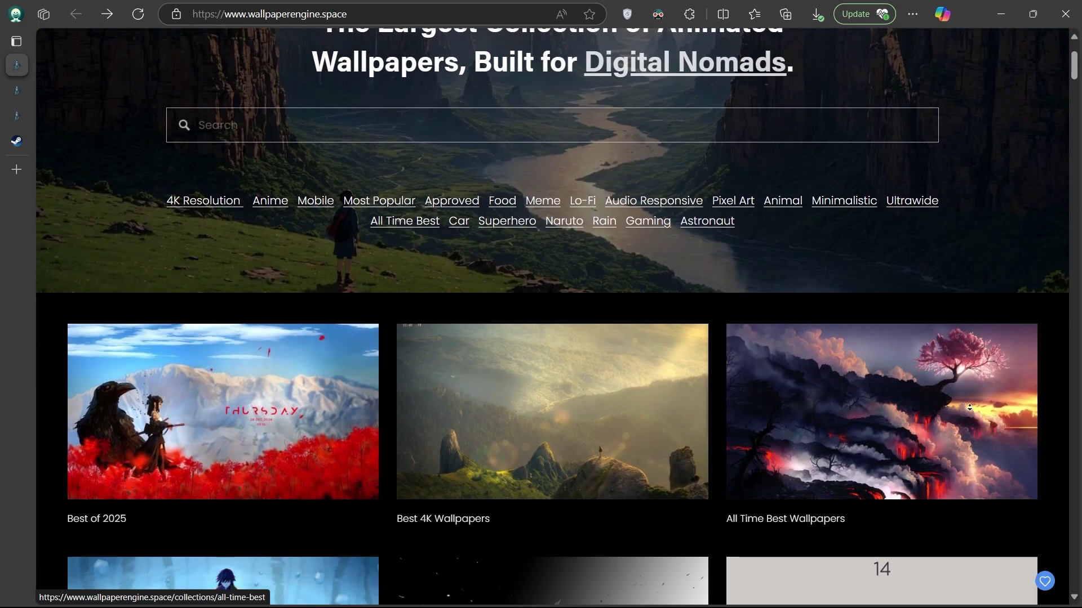
pyautogui.scroll(-1, 969, 406)
pyautogui.scroll(-1, 969, 407)
pyautogui.scroll(-1, 968, 407)
pyautogui.scroll(-1, 969, 407)
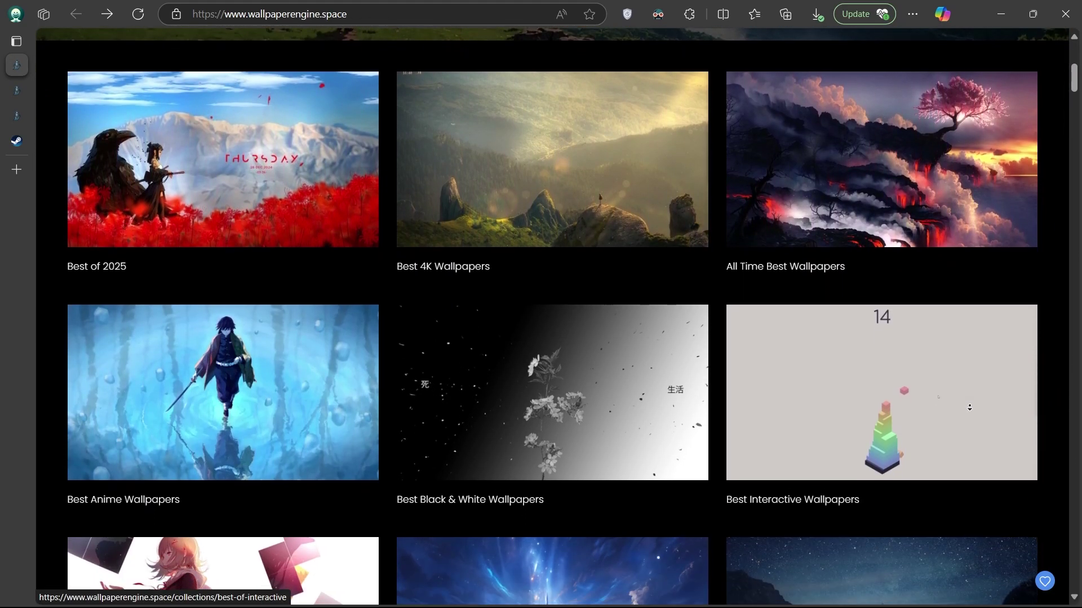
pyautogui.scroll(-1, 968, 407)
pyautogui.scroll(-1, 969, 407)
pyautogui.scroll(-1, 969, 408)
pyautogui.scroll(-1, 969, 407)
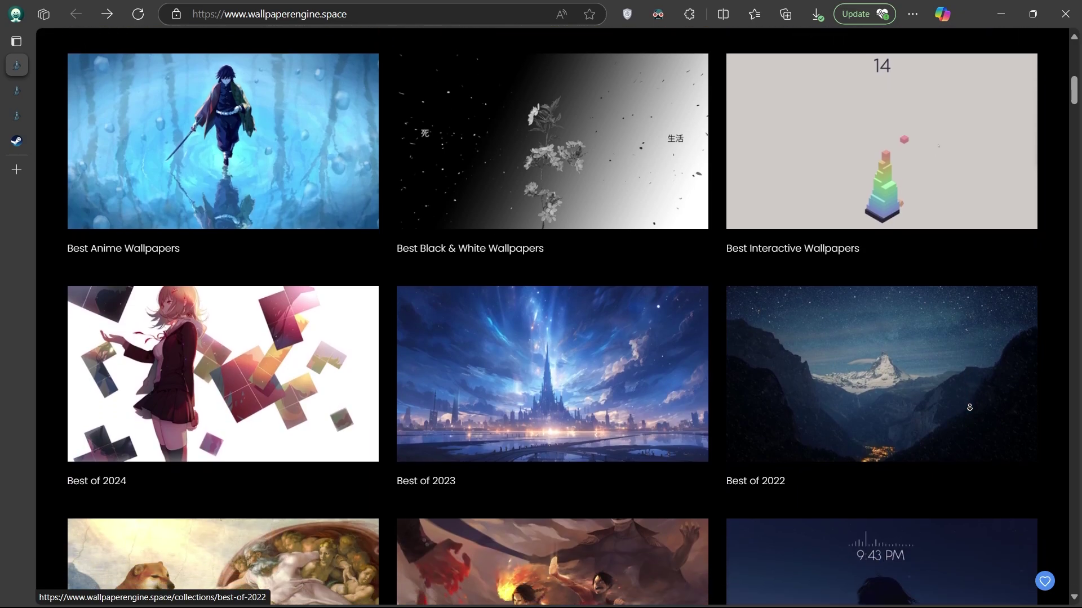
pyautogui.scroll(-1, 969, 408)
pyautogui.scroll(-1, 969, 407)
pyautogui.scroll(-1, 969, 407)
pyautogui.scroll(-1, 969, 407)
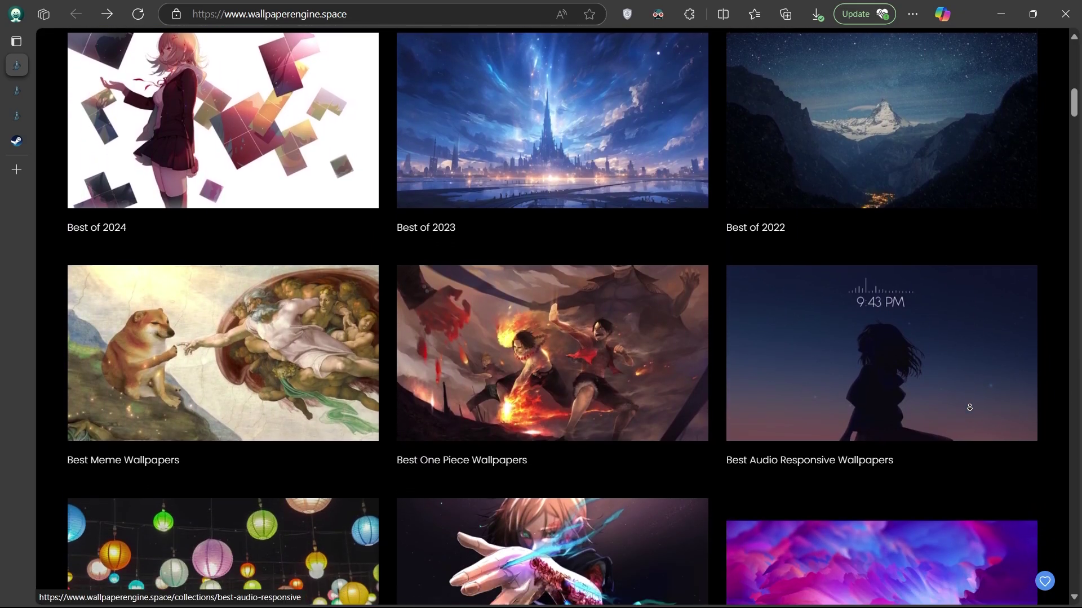
pyautogui.scroll(-1, 968, 407)
pyautogui.scroll(-1, 969, 407)
pyautogui.scroll(-1, 969, 408)
pyautogui.scroll(-1, 969, 407)
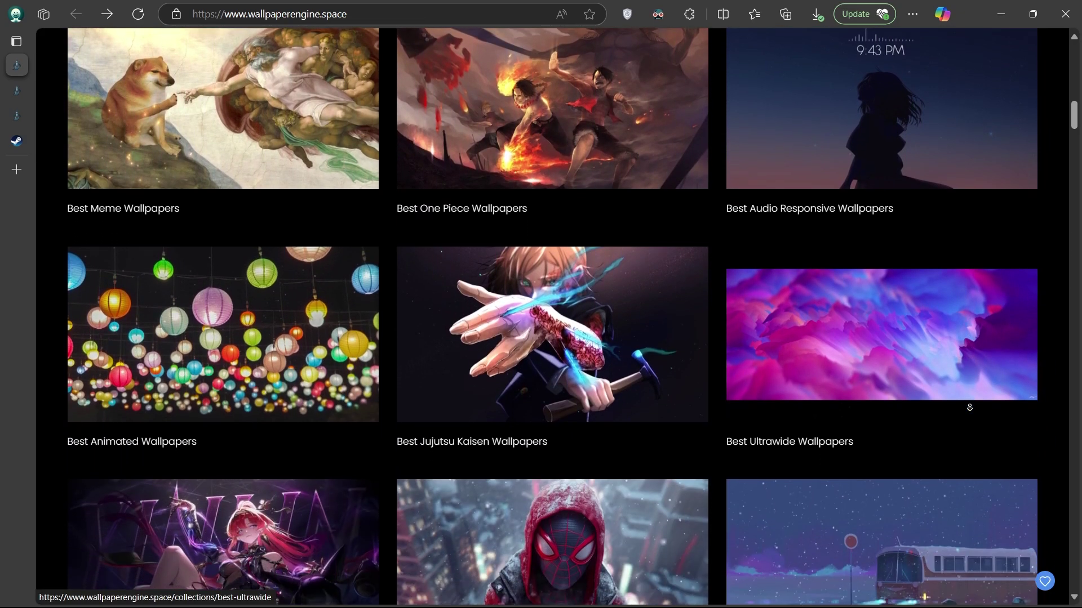
pyautogui.scroll(-1, 969, 407)
pyautogui.scroll(-1, 968, 407)
pyautogui.scroll(-1, 969, 407)
pyautogui.scroll(-1, 971, 412)
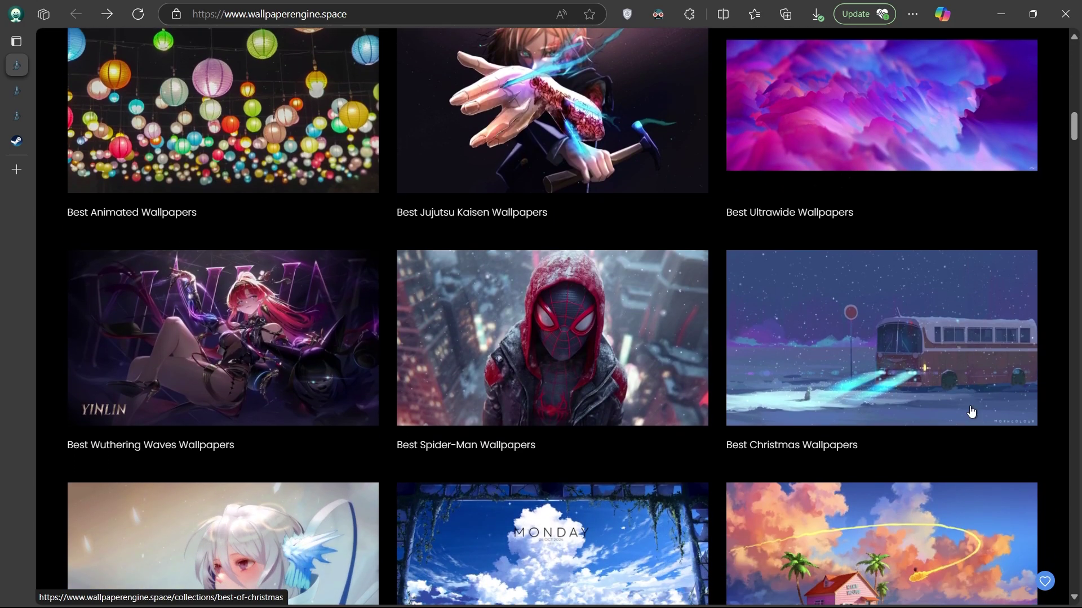
# Open the Best Spider-Man Wallpapers collection, then the Spiderman Sunset Swing wallpaper's details
pyautogui.click(528, 342)
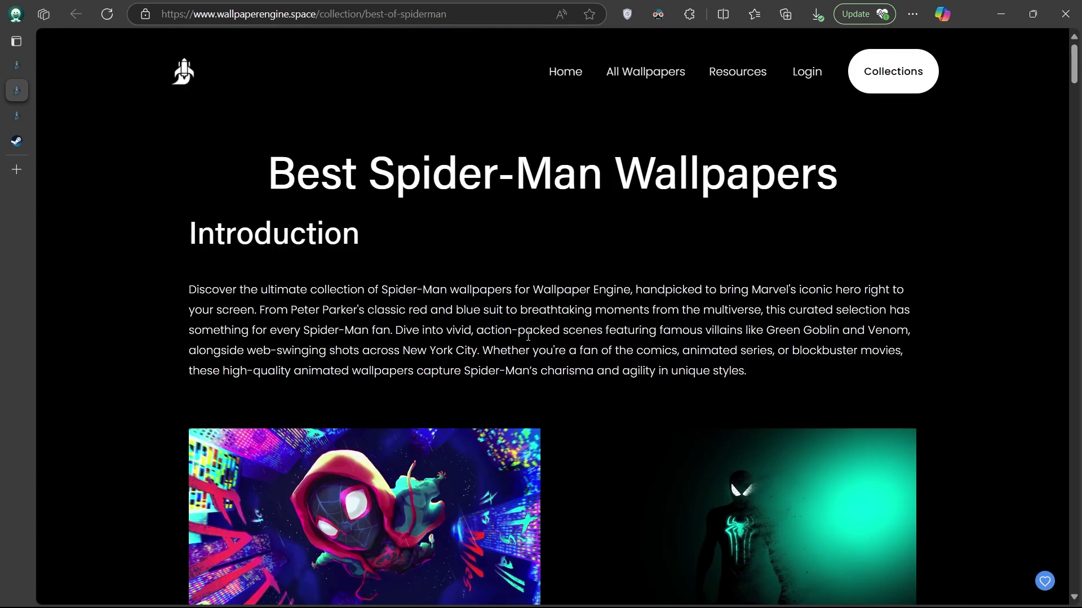
pyautogui.scroll(-2, 965, 299)
pyautogui.scroll(-3, 966, 298)
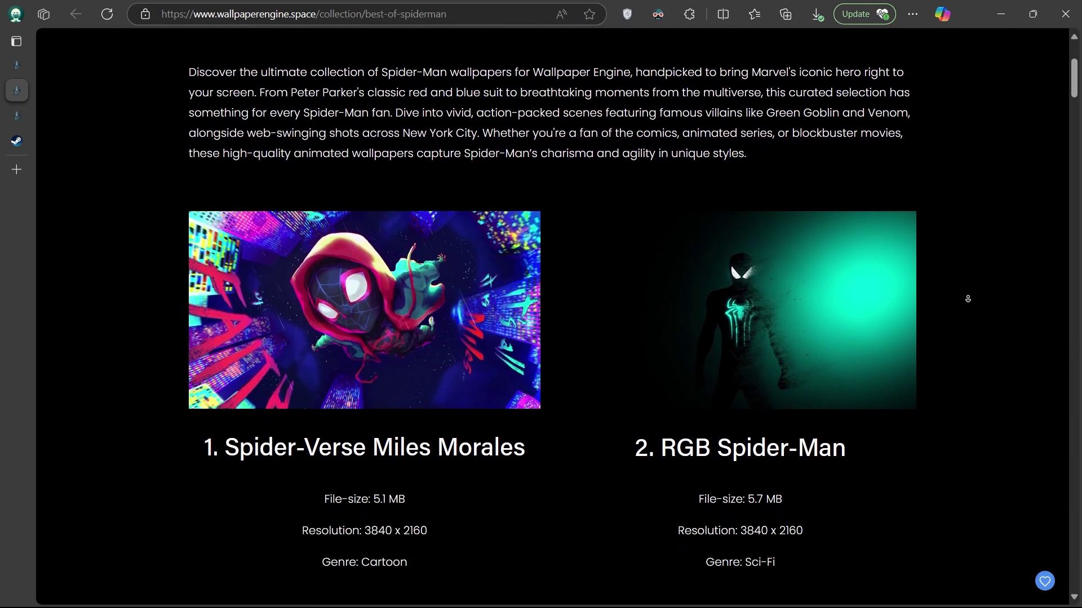
pyautogui.scroll(-1, 968, 299)
pyautogui.scroll(-2, 967, 298)
pyautogui.scroll(-2, 968, 298)
pyautogui.scroll(-2, 967, 297)
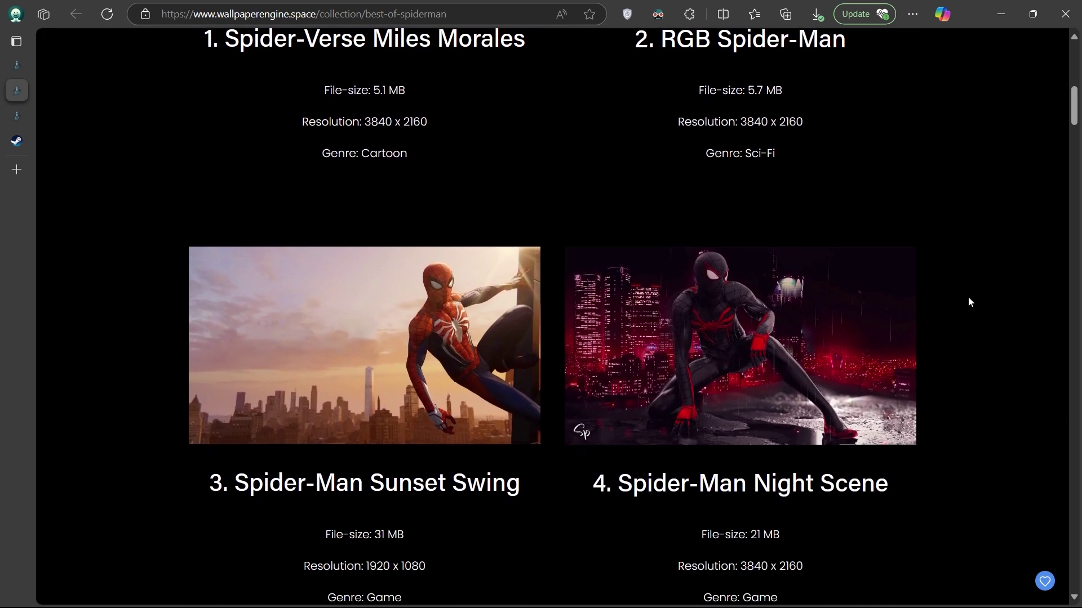
pyautogui.click(376, 363)
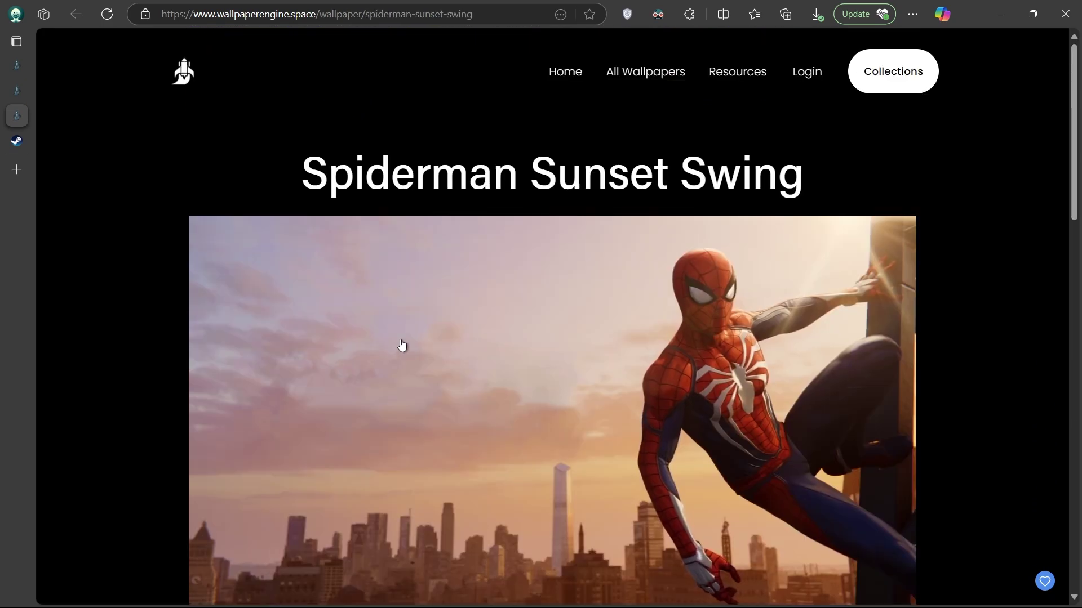
pyautogui.middleClick(1006, 288)
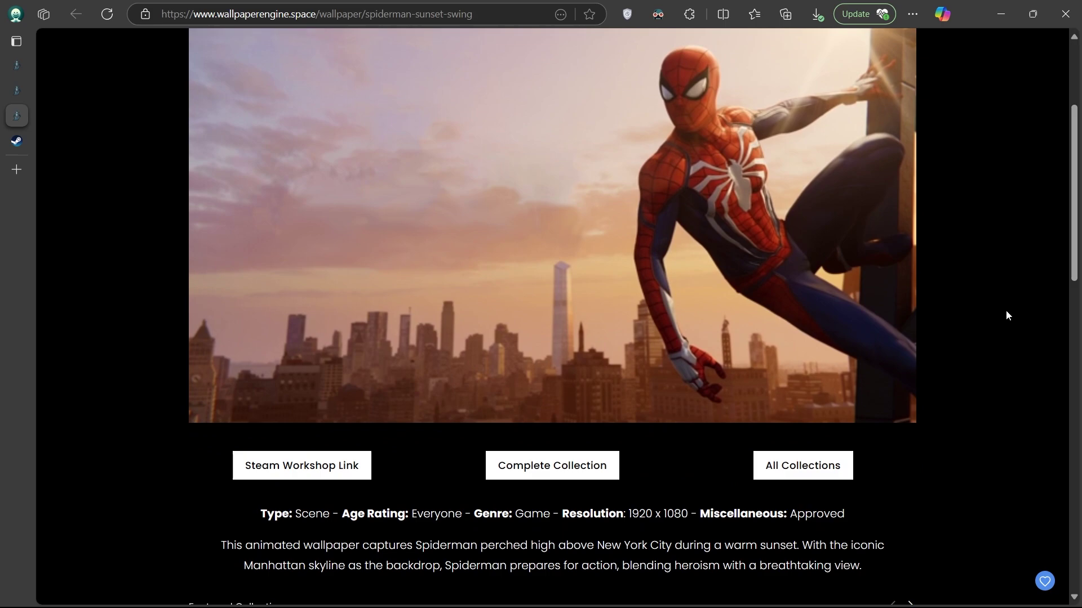
# Follow the Spider-Man wallpaper's Steam Workshop link and scroll through that page
pyautogui.middleClick(1005, 313)
pyautogui.click(283, 456)
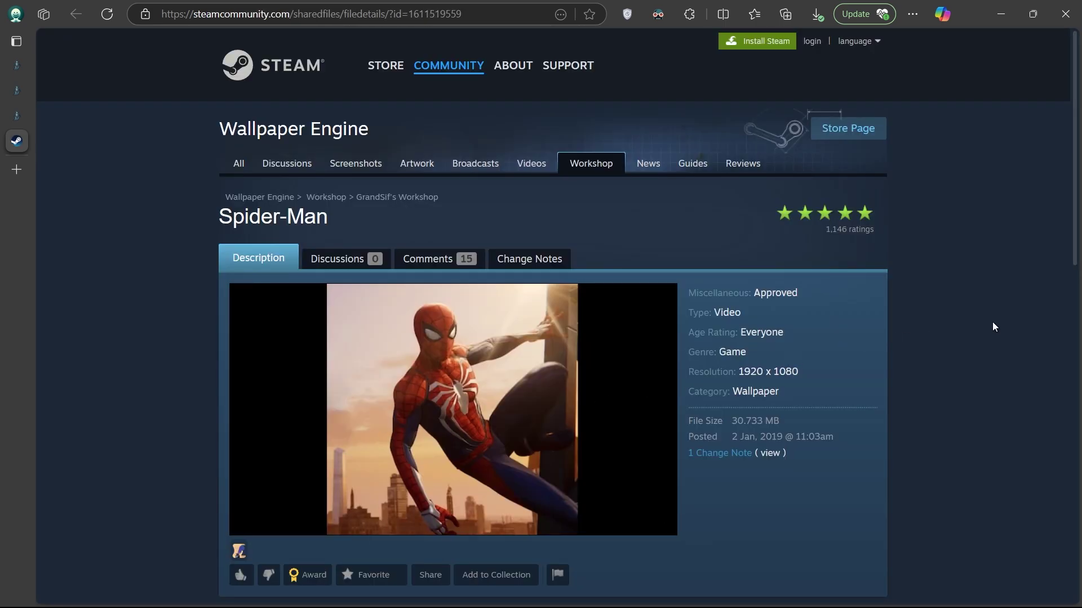
pyautogui.middleClick(992, 323)
pyautogui.middleClick(991, 355)
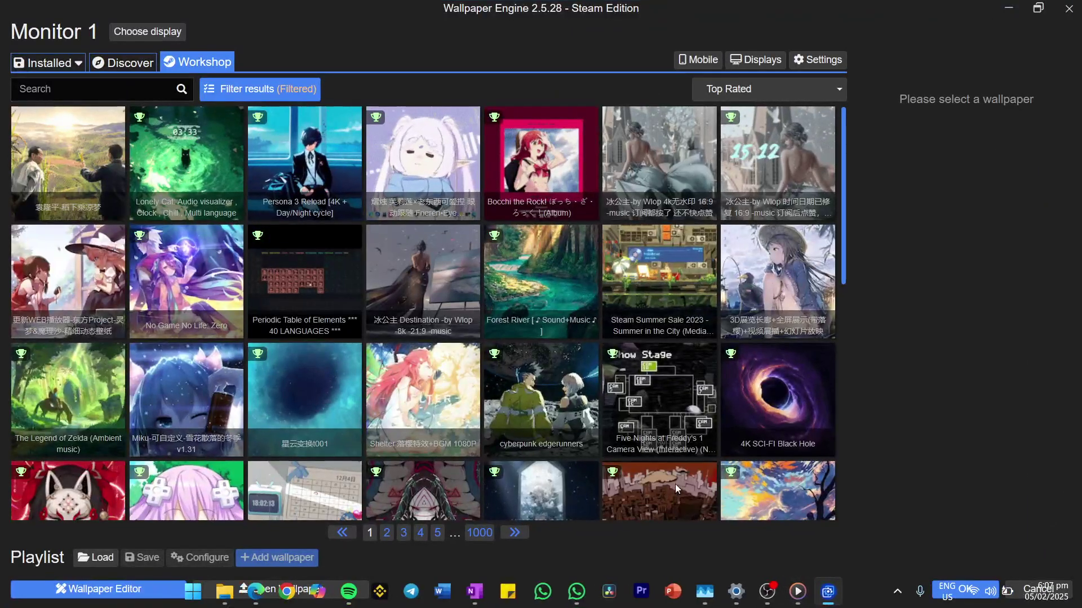
# Switch to the Installed wallpapers and open Settings on the Performance tab
pyautogui.click(50, 62)
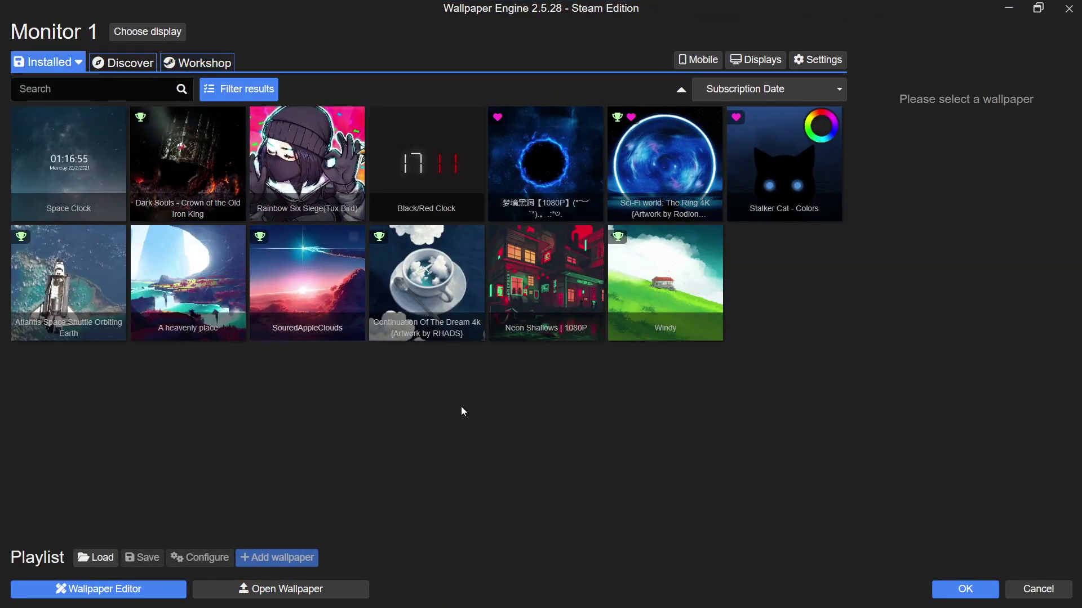
pyautogui.click(797, 60)
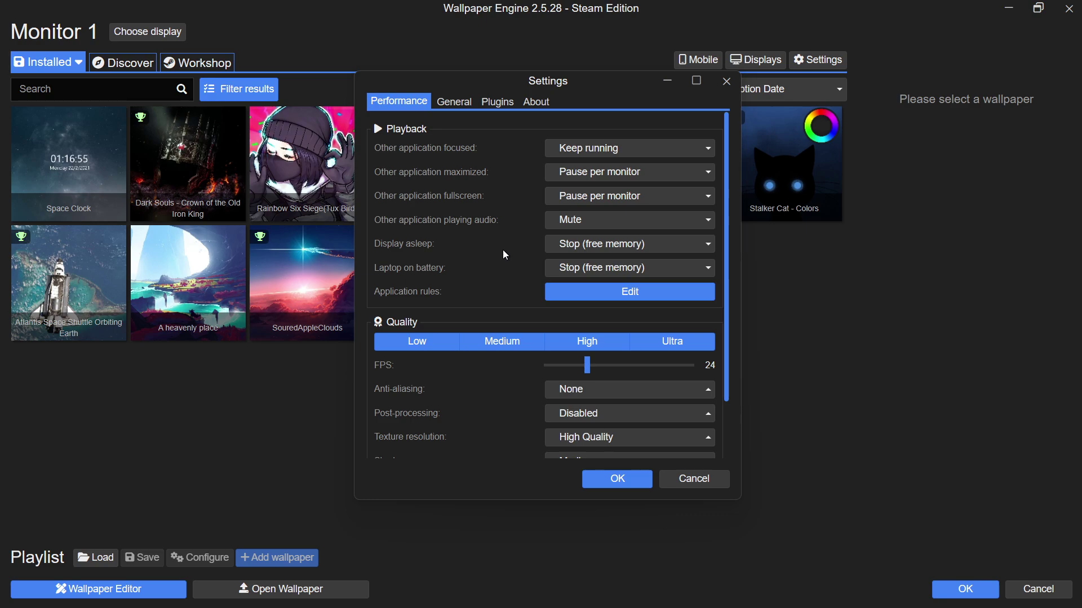
# Set Other application maximized, Other application fullscreen and Display asleep to Keep running
pyautogui.click(598, 173)
pyautogui.click(601, 195)
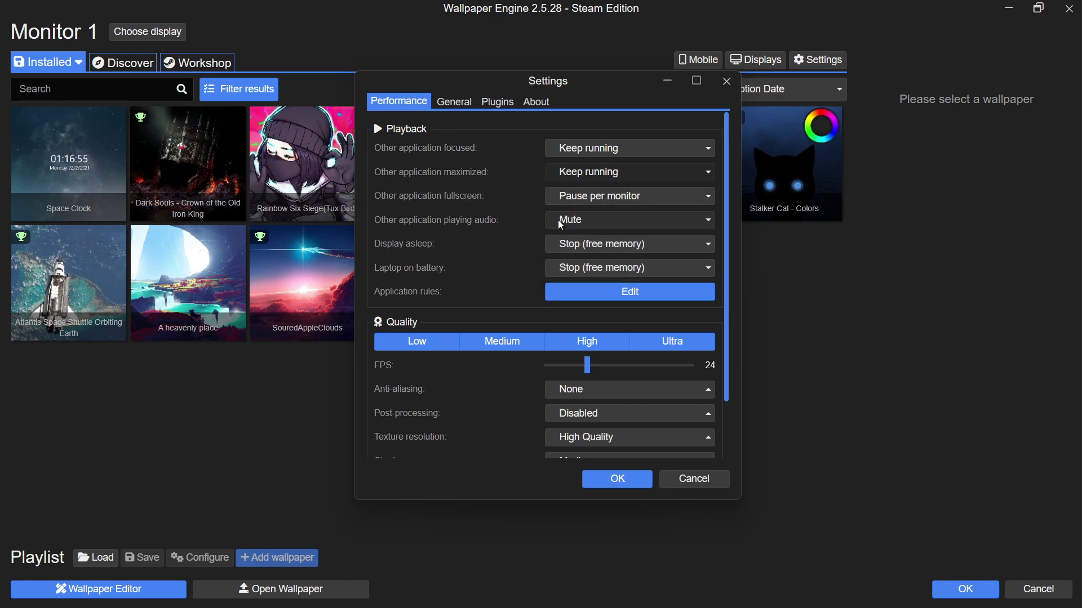
pyautogui.click(570, 197)
pyautogui.click(576, 217)
pyautogui.click(576, 220)
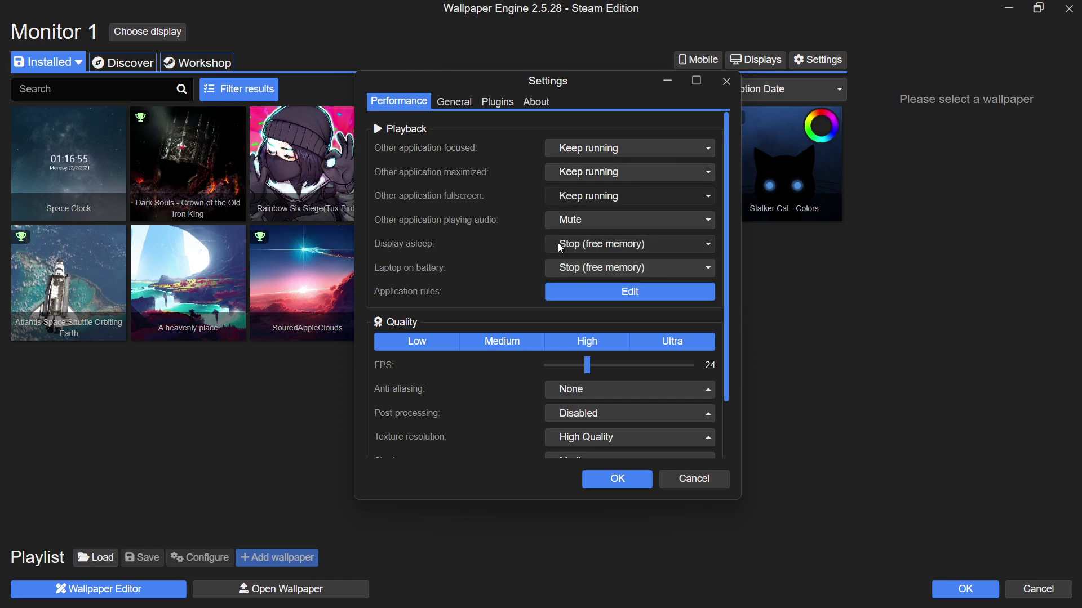
pyautogui.click(564, 244)
pyautogui.click(577, 267)
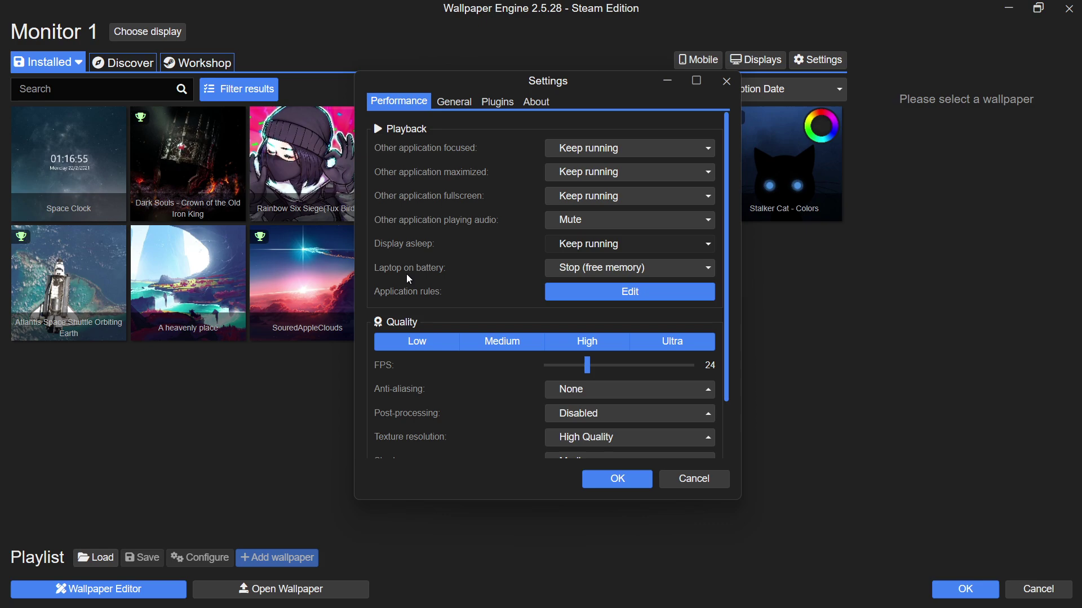
pyautogui.click(573, 271)
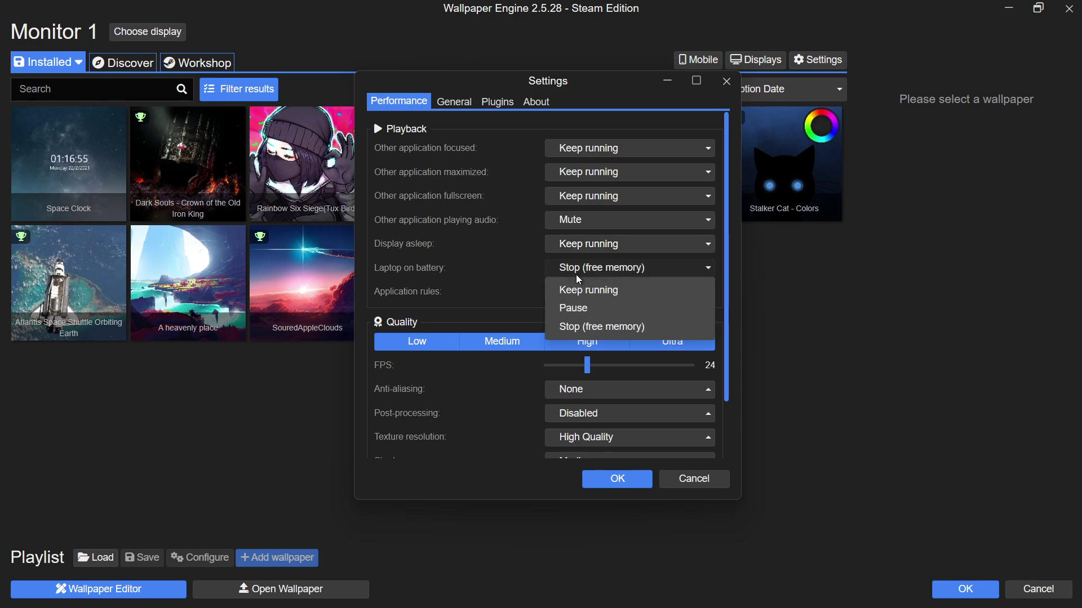
# Leave battery playback on Stop (free memory) and try Low, then Medium presets with MSAA x2
pyautogui.click(574, 326)
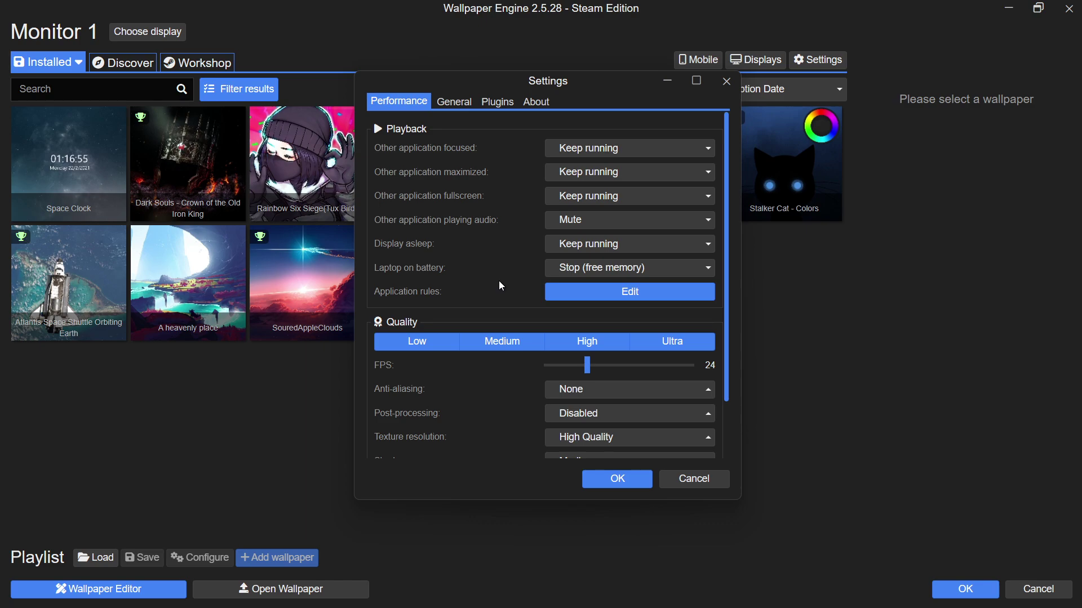
pyautogui.scroll(-2, 501, 285)
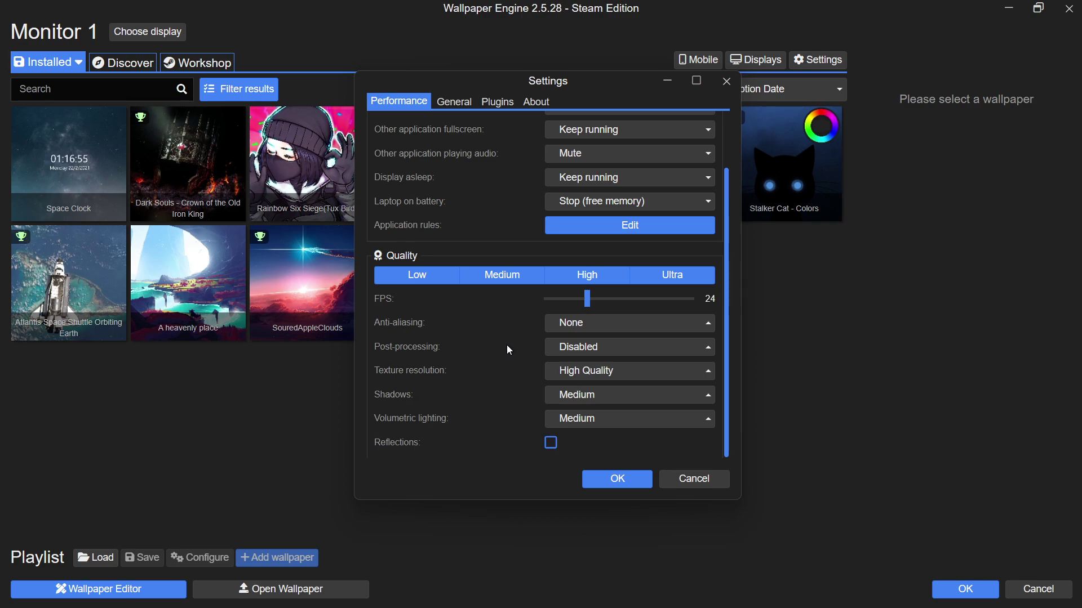
pyautogui.click(419, 280)
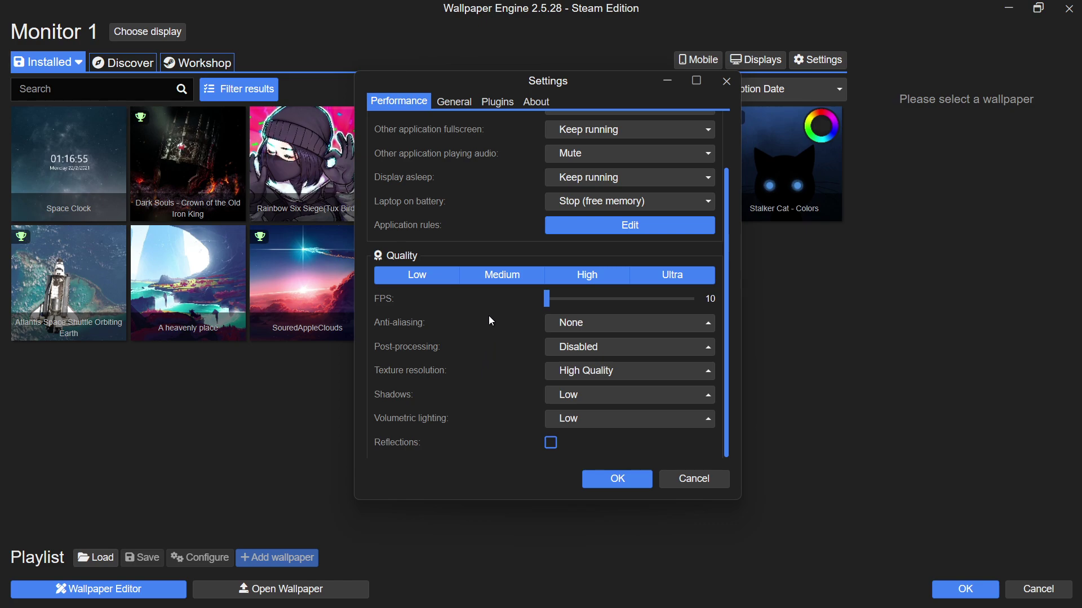
pyautogui.click(496, 279)
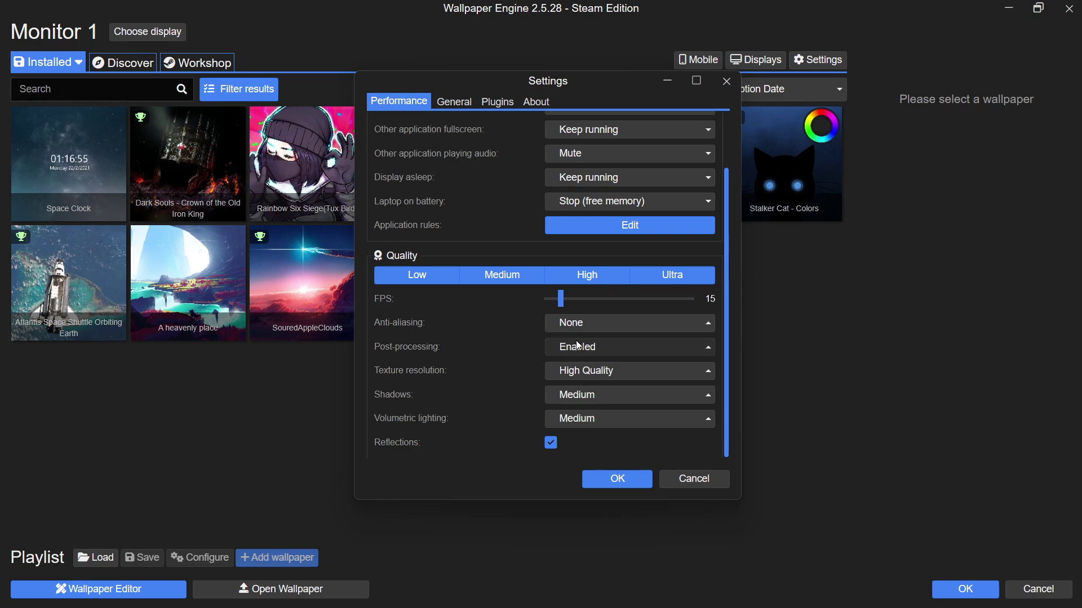
pyautogui.click(600, 324)
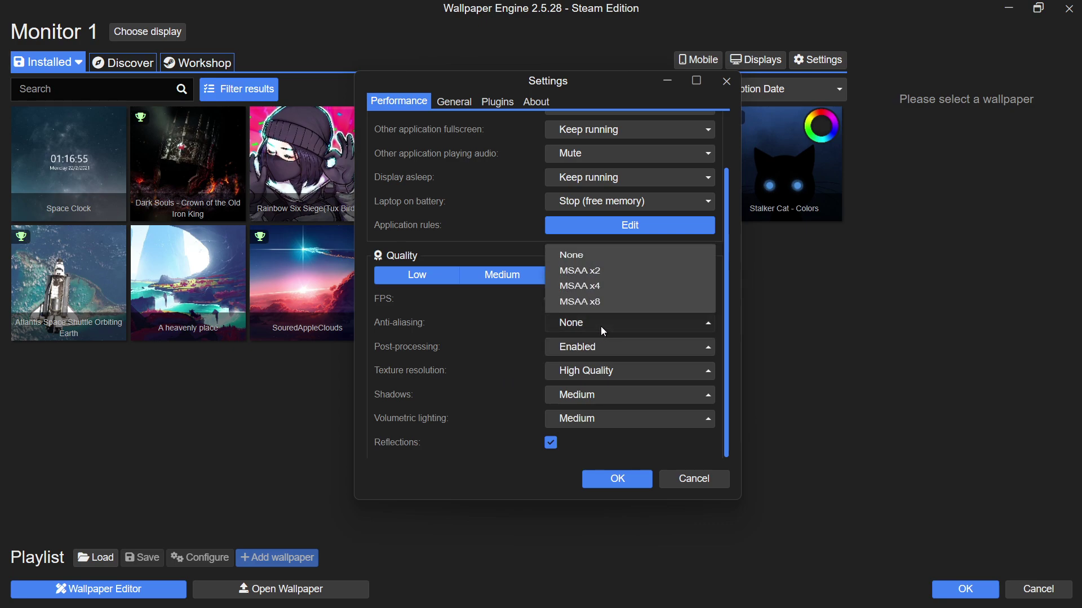
pyautogui.click(584, 267)
# Try the High preset, then apply Ultra with MSAA x8 anti-aliasing
pyautogui.click(582, 276)
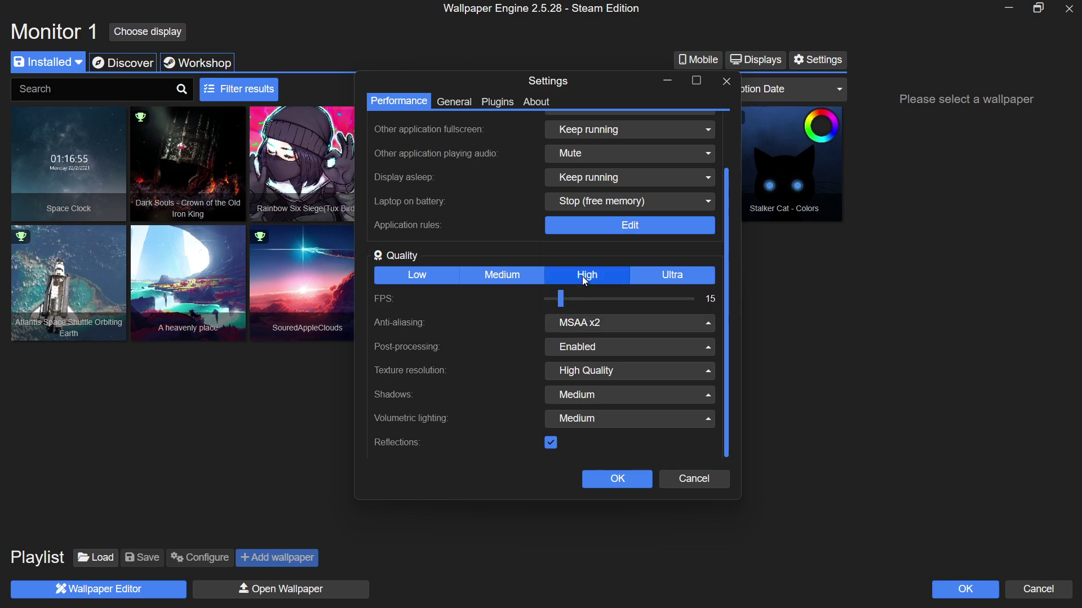
pyautogui.click(661, 274)
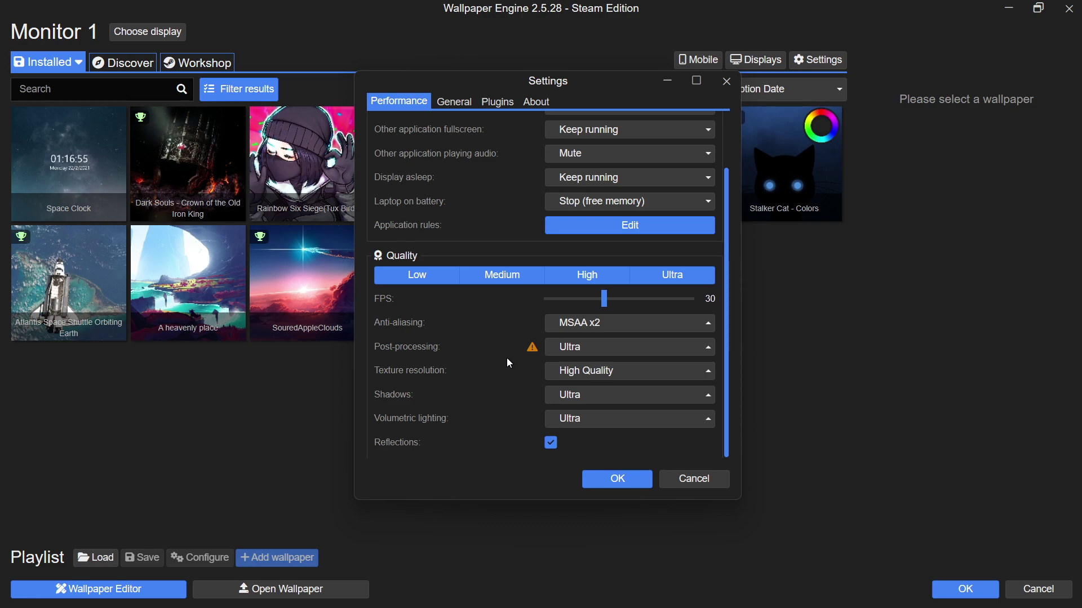
pyautogui.click(597, 324)
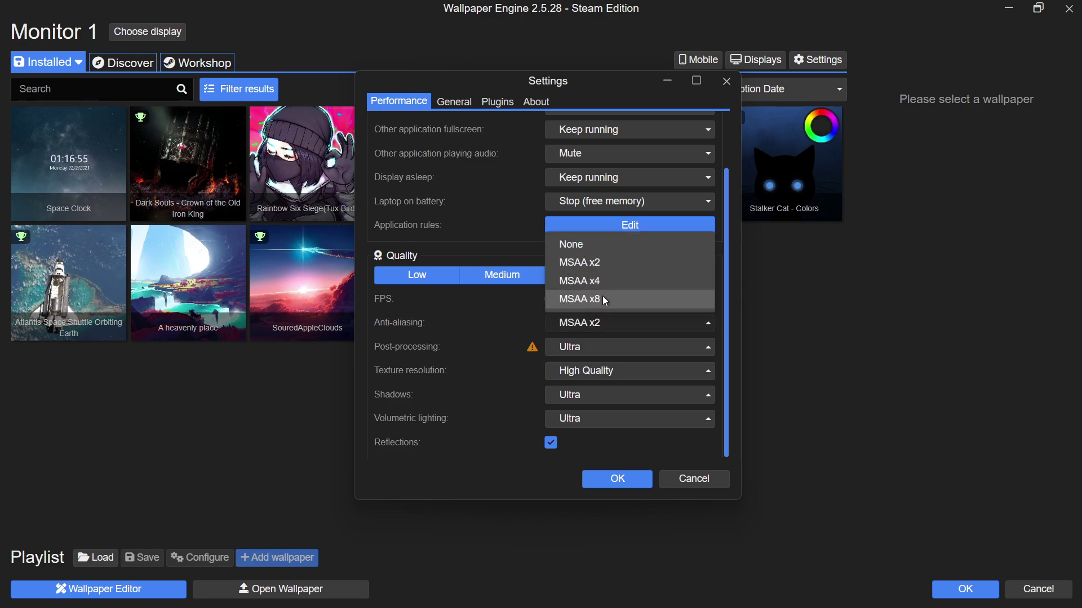
pyautogui.click(597, 300)
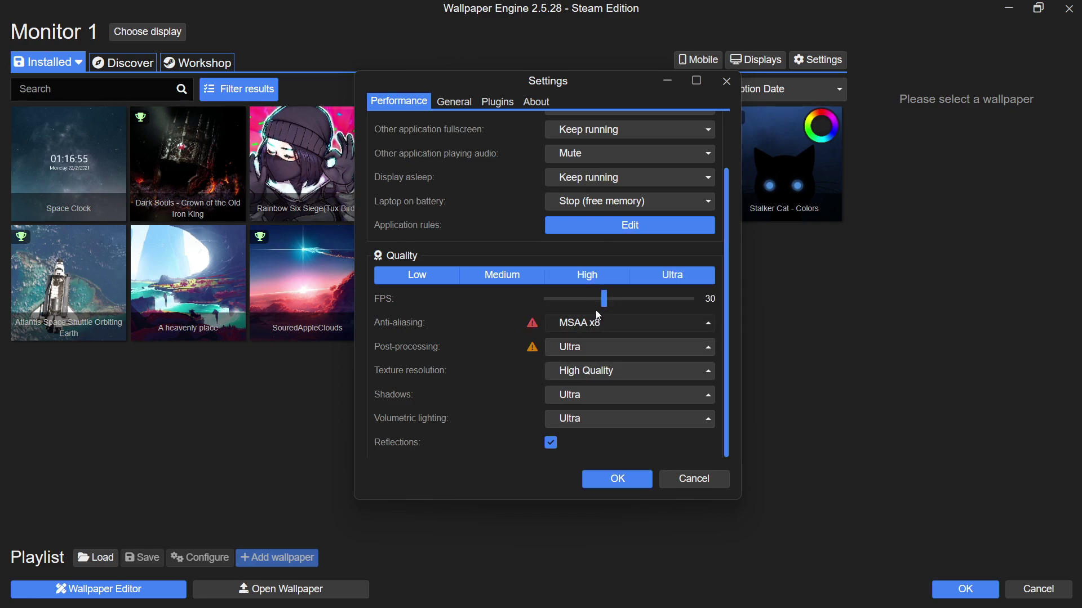
# Adjust the FPS slider, turn on reflections, and apply the Medium preset (15 FPS, no anti-aliasing)
pyautogui.moveTo(601, 301)
pyautogui.mouseDown()
pyautogui.moveTo(623, 308)
pyautogui.moveTo(589, 299)
pyautogui.mouseUp()
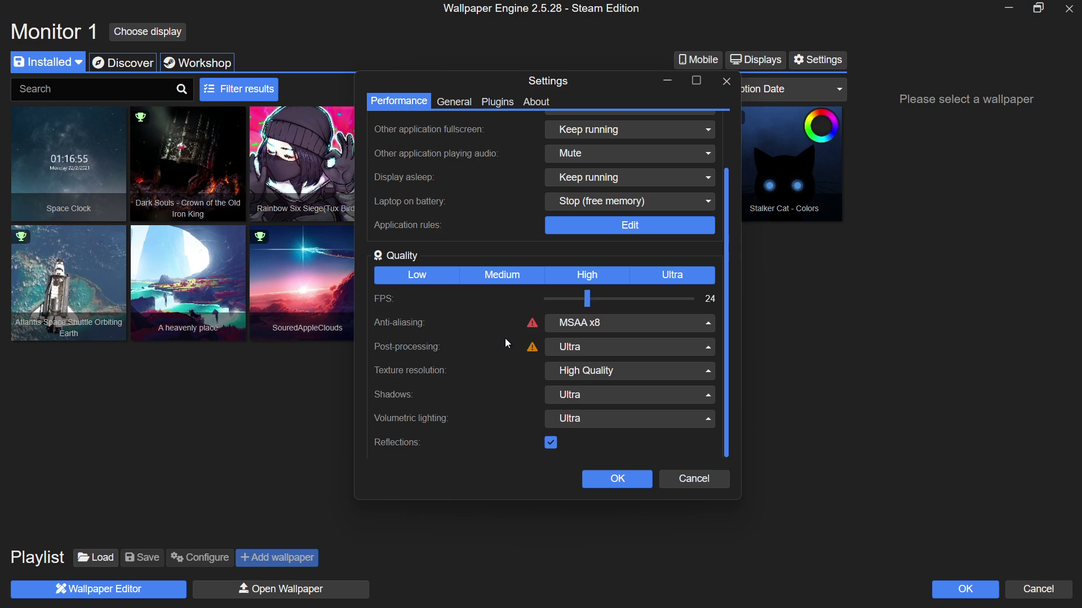
pyautogui.moveTo(589, 300); pyautogui.dragTo(607, 303)
pyautogui.moveTo(607, 303); pyautogui.dragTo(694, 300)
pyautogui.click(551, 443)
pyautogui.click(499, 275)
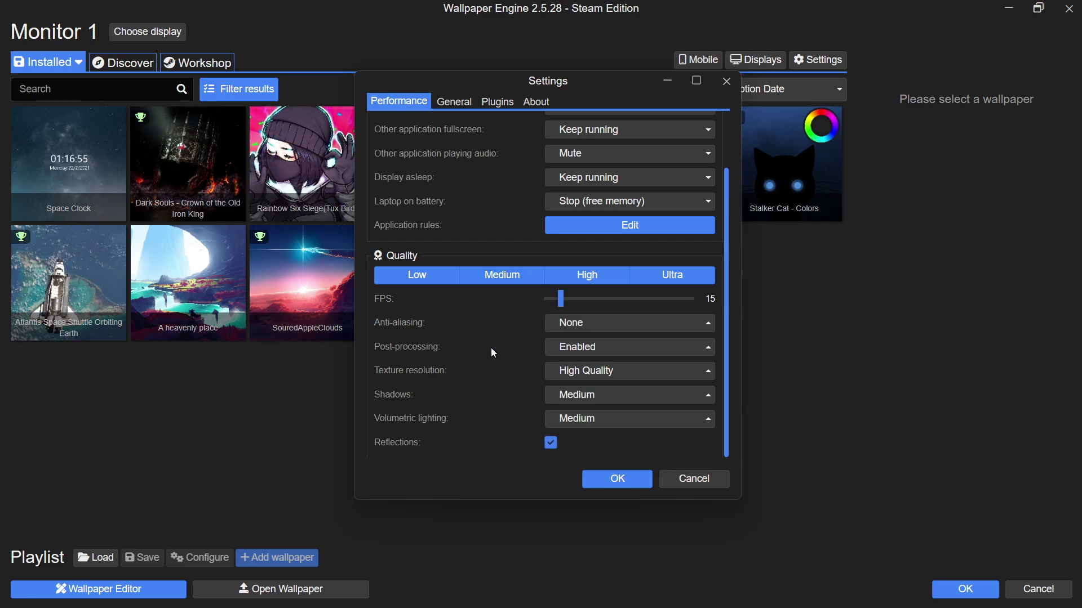
# Enable Start with Windows on the General tab and scroll through its Windows integration options
pyautogui.click(462, 104)
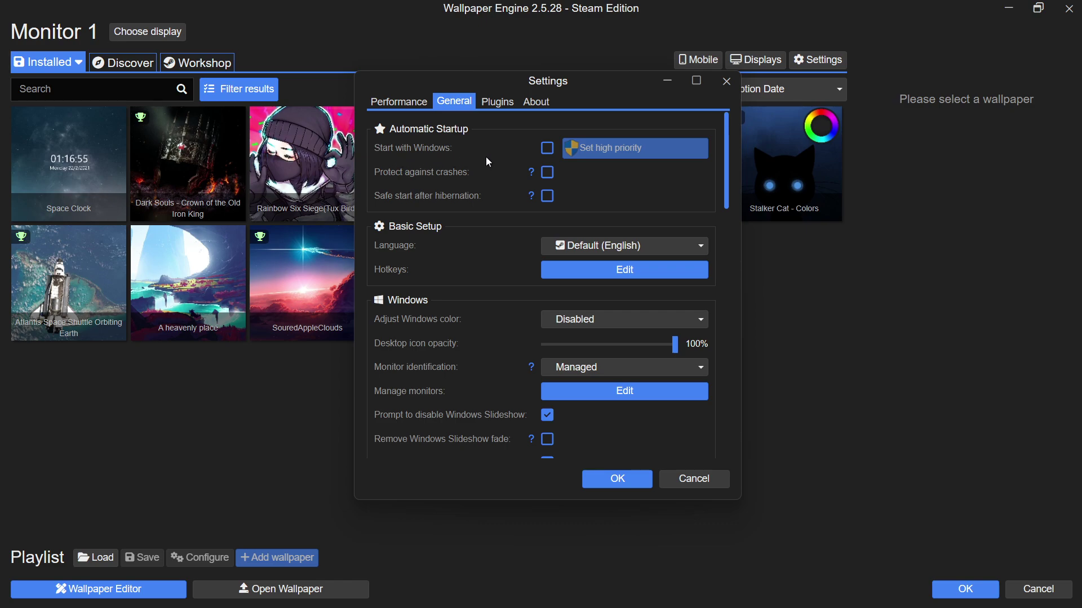
pyautogui.click(547, 148)
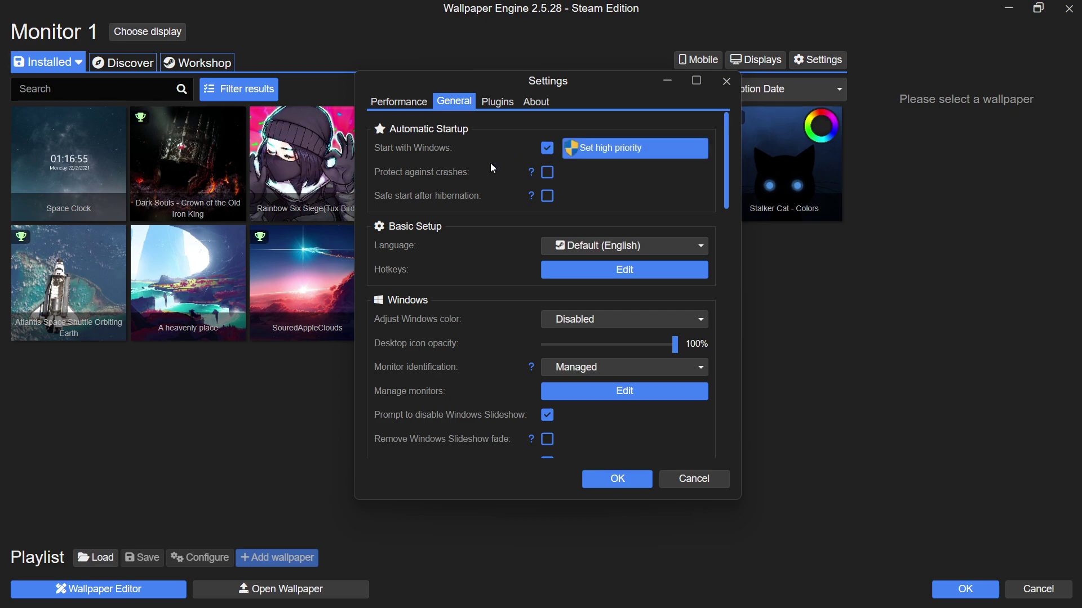
pyautogui.moveTo(720, 166); pyautogui.dragTo(721, 222)
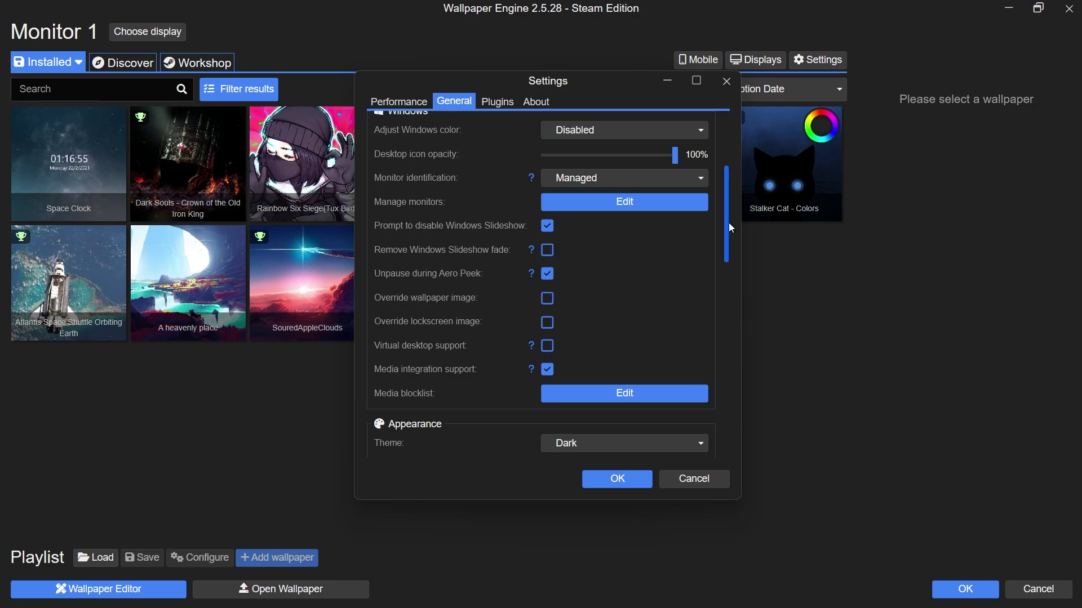
pyautogui.moveTo(726, 222); pyautogui.dragTo(730, 403)
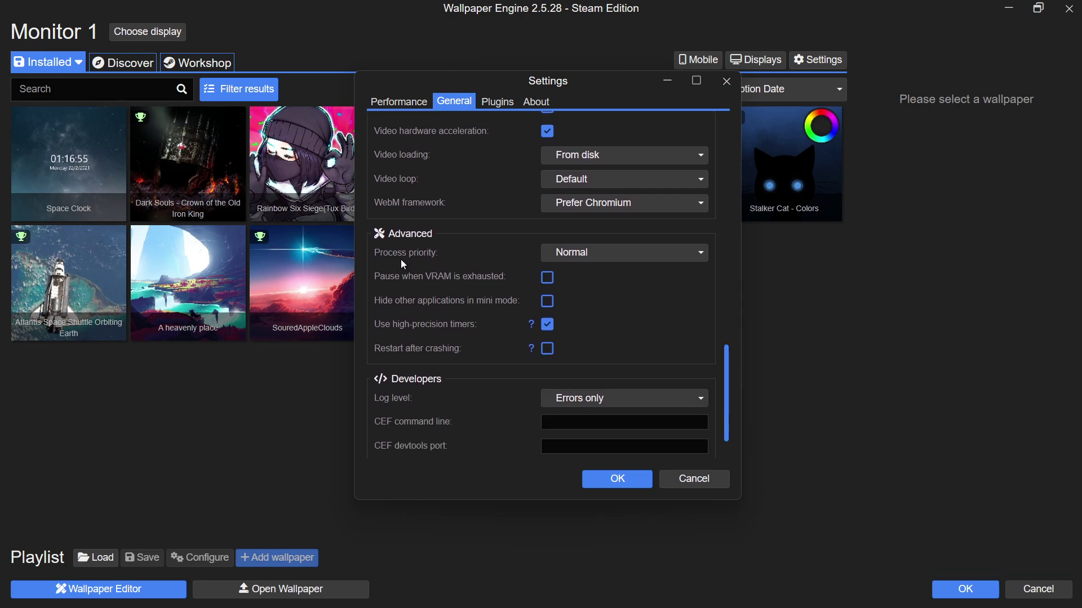
pyautogui.click(544, 257)
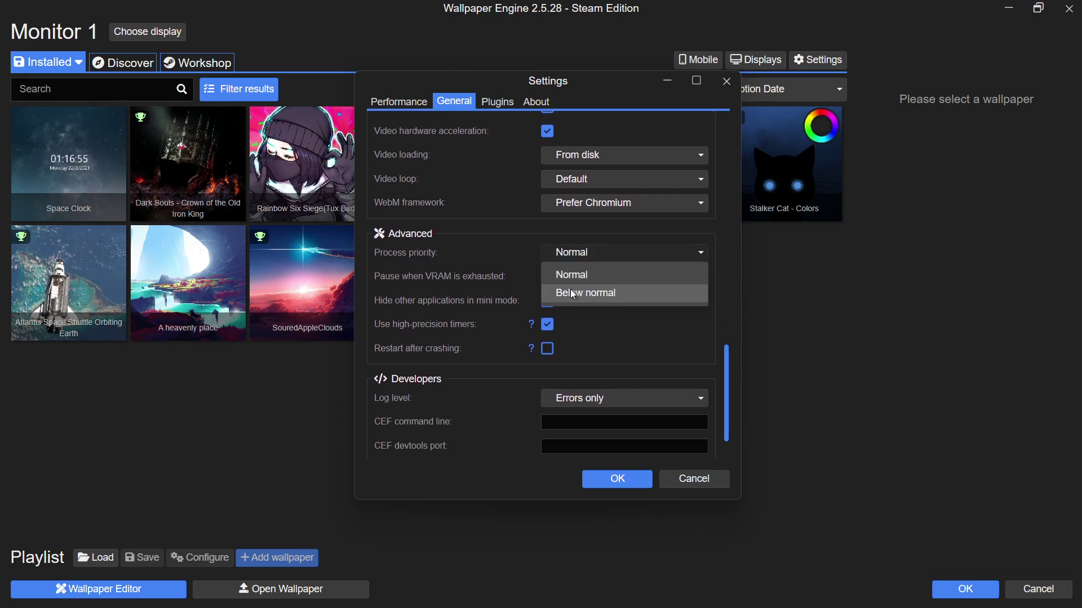
pyautogui.click(570, 282)
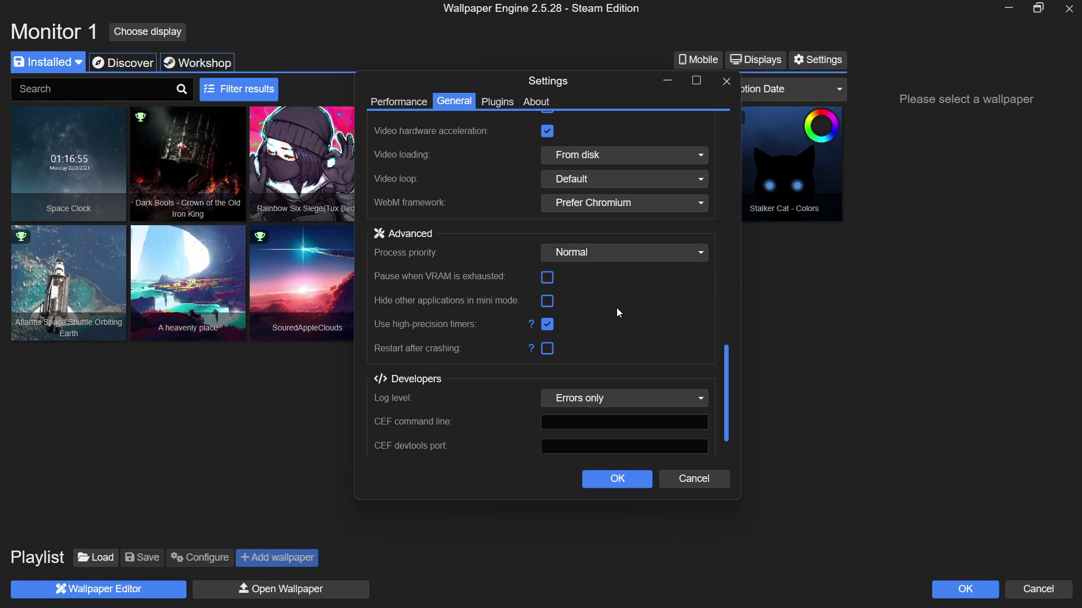
pyautogui.scroll(-2, 619, 314)
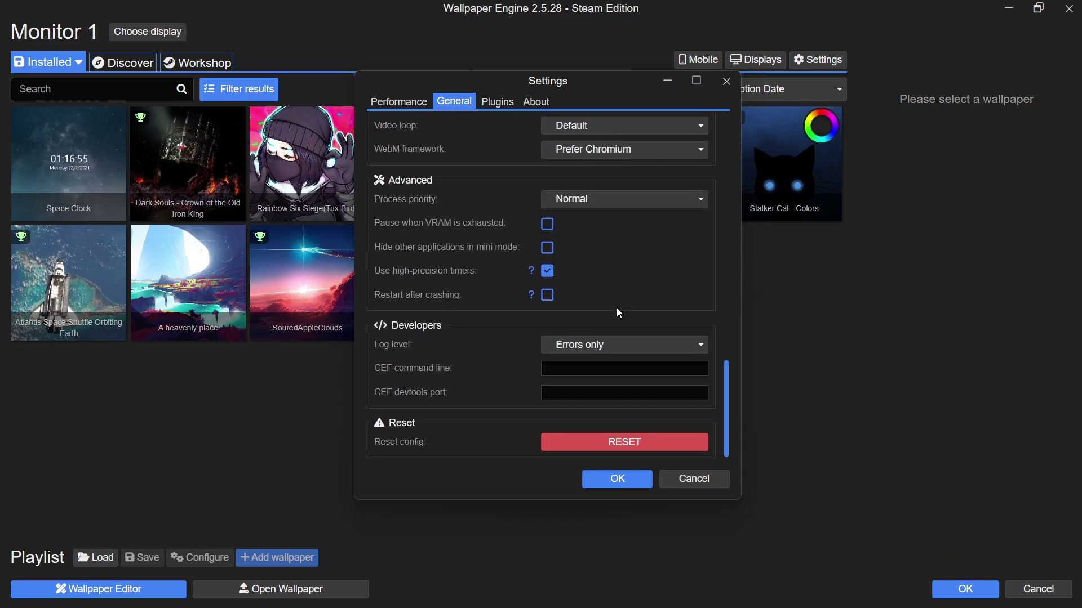
pyautogui.moveTo(726, 378); pyautogui.dragTo(734, 228)
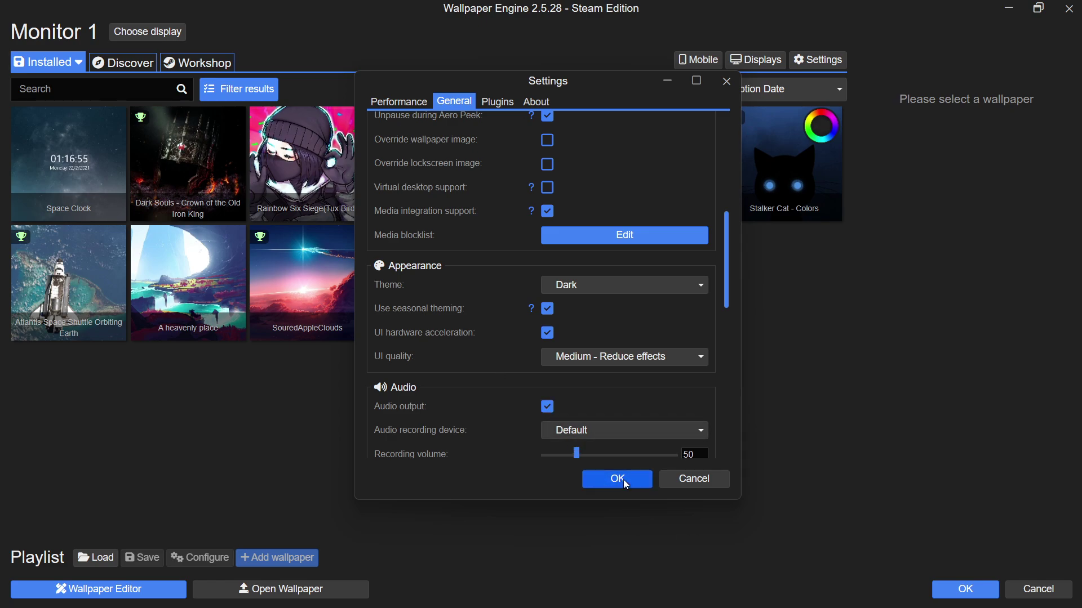
# Close the Settings dialog and minimise Wallpaper Engine to reveal the NVIDIA app
pyautogui.click(727, 82)
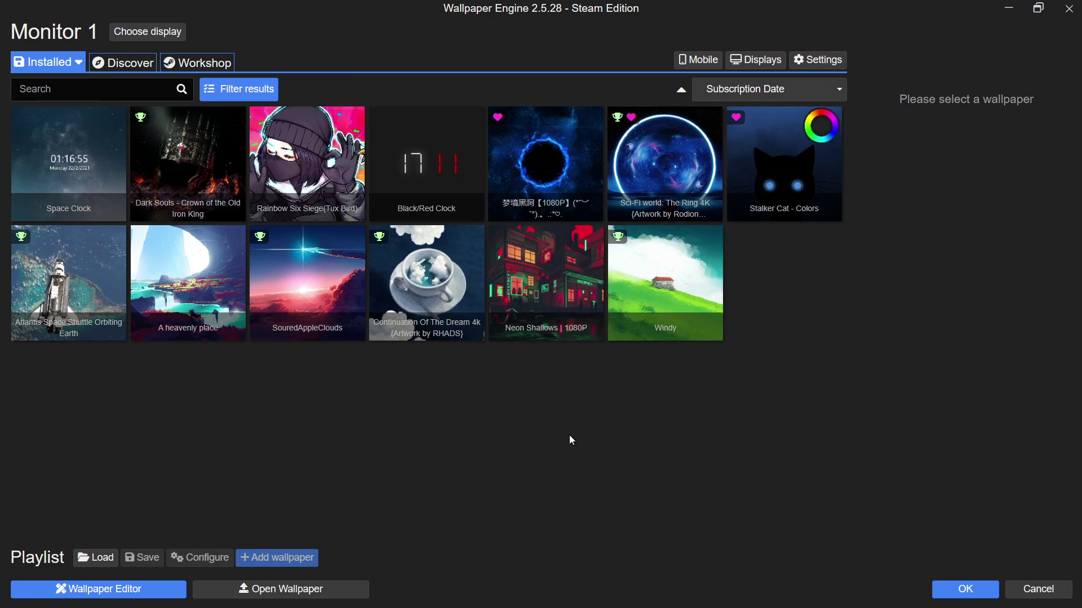
pyautogui.click(1008, 10)
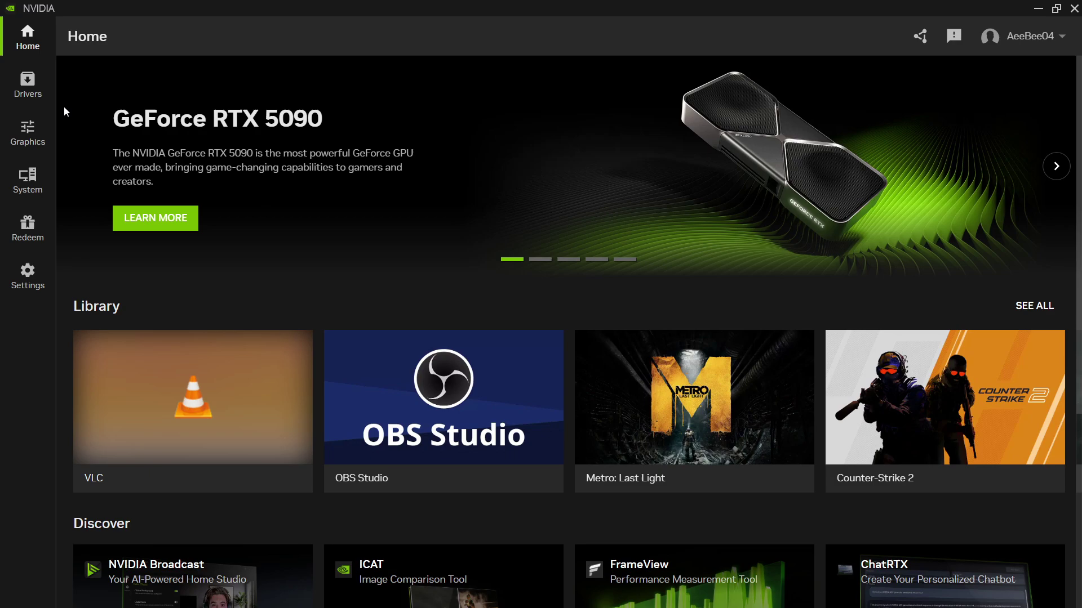
# Check the NVIDIA app's Drivers page for the 572.16 Game Ready Driver update
pyautogui.click(35, 93)
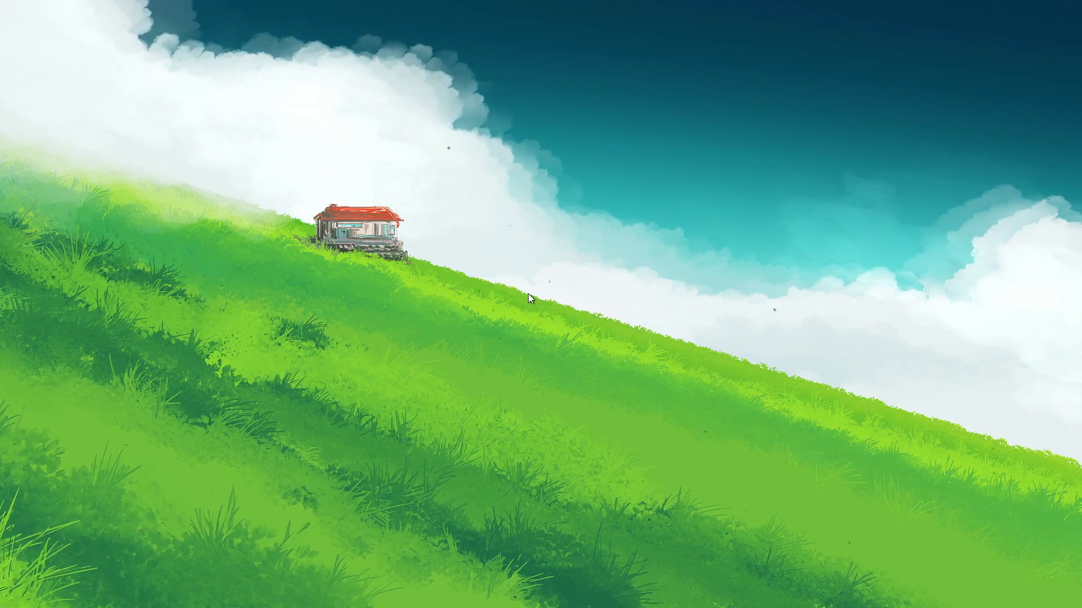
# Search 'update' from the Start menu to reach Windows Update settings
pyautogui.press('super')
pyautogui.write('update')
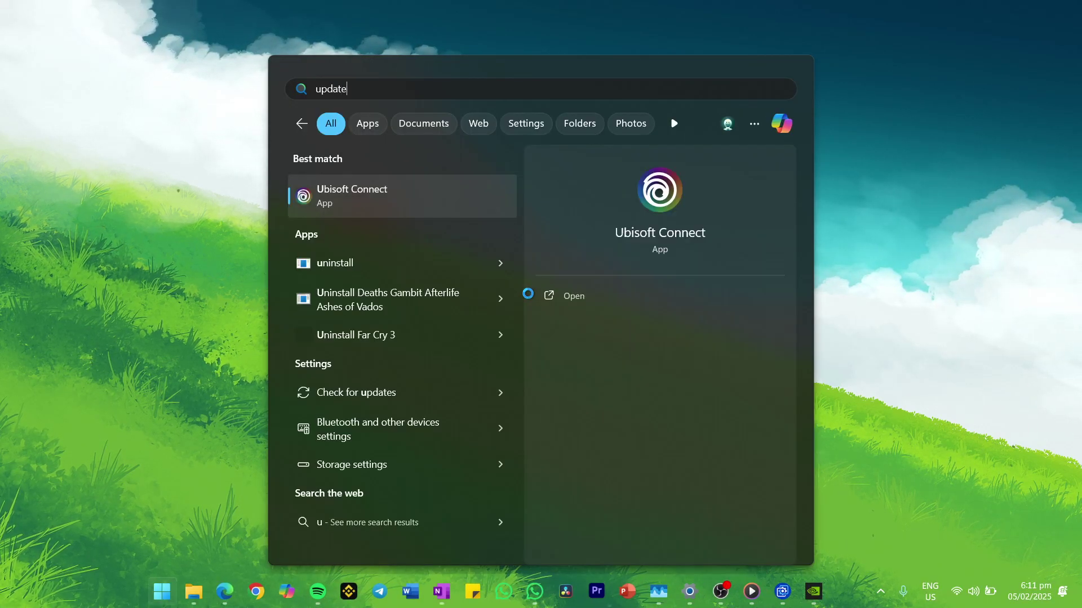
pyautogui.press('Return')
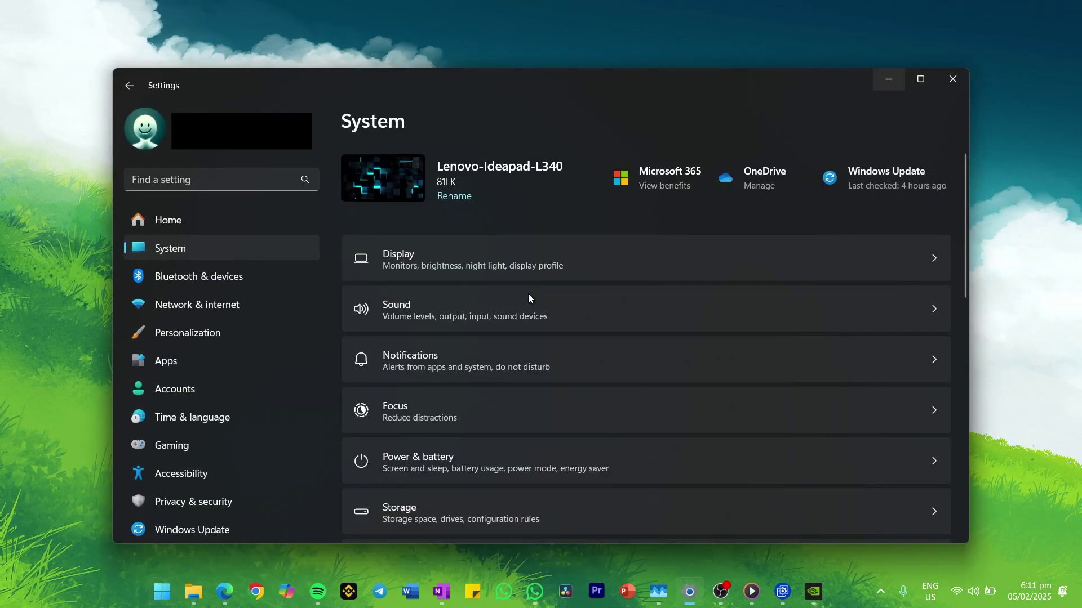